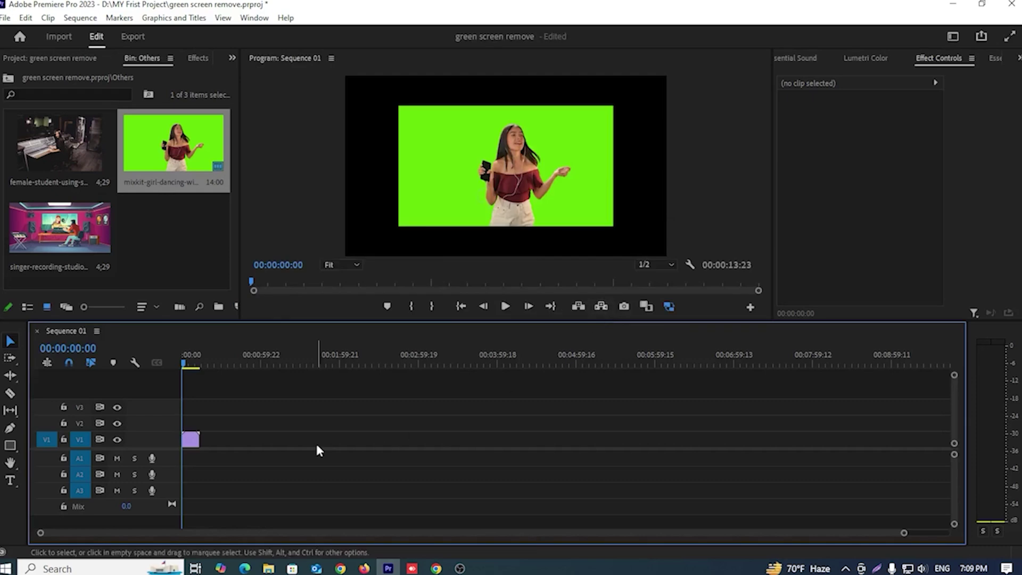
# Step: Set the scale of the green-screen dancing girl clip on V1 to 152 so it fills the frame
pyautogui.press('=')
pyautogui.press('=')
pyautogui.press('=')
pyautogui.press('=')
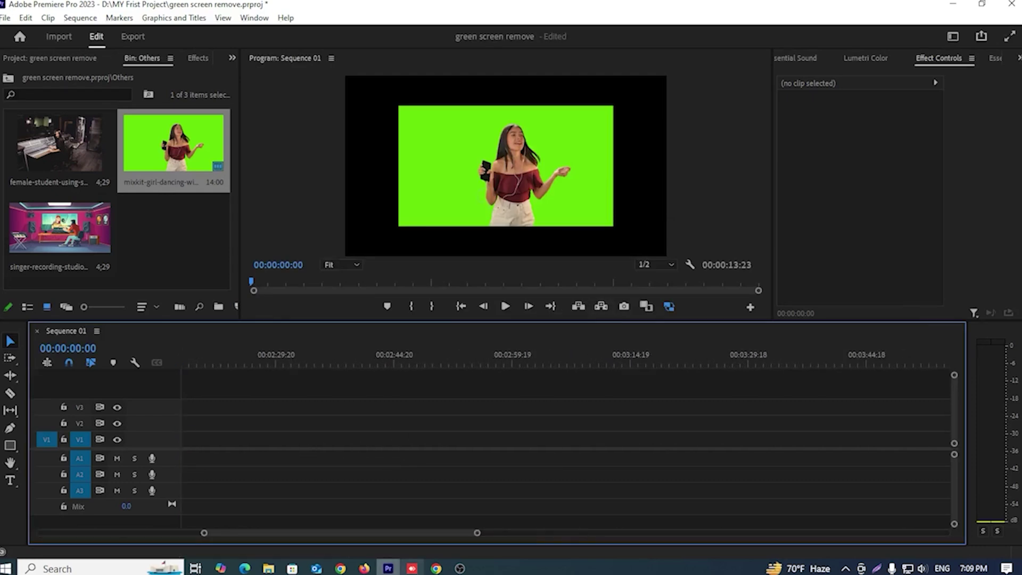
pyautogui.press('space')
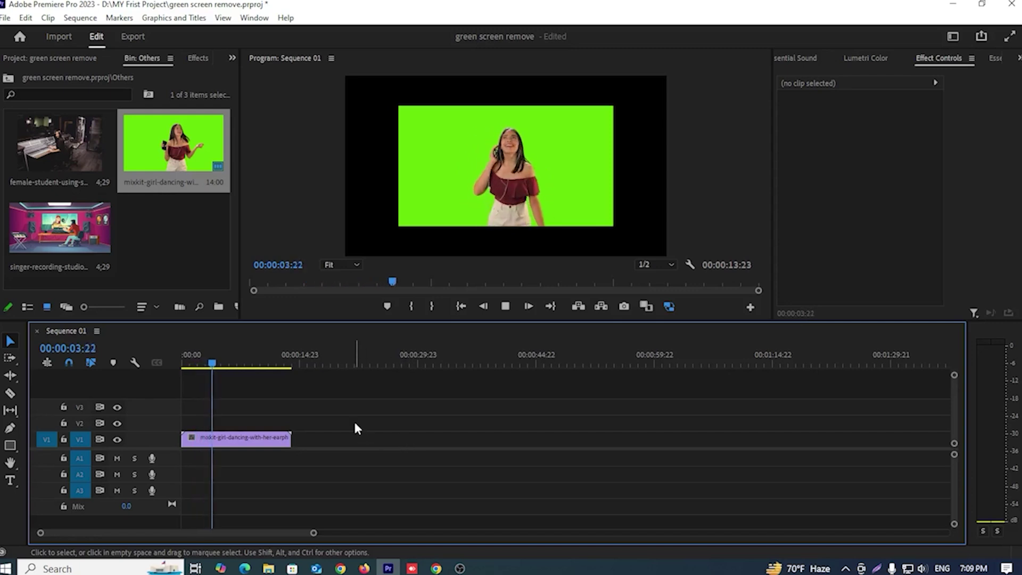
pyautogui.click(265, 445)
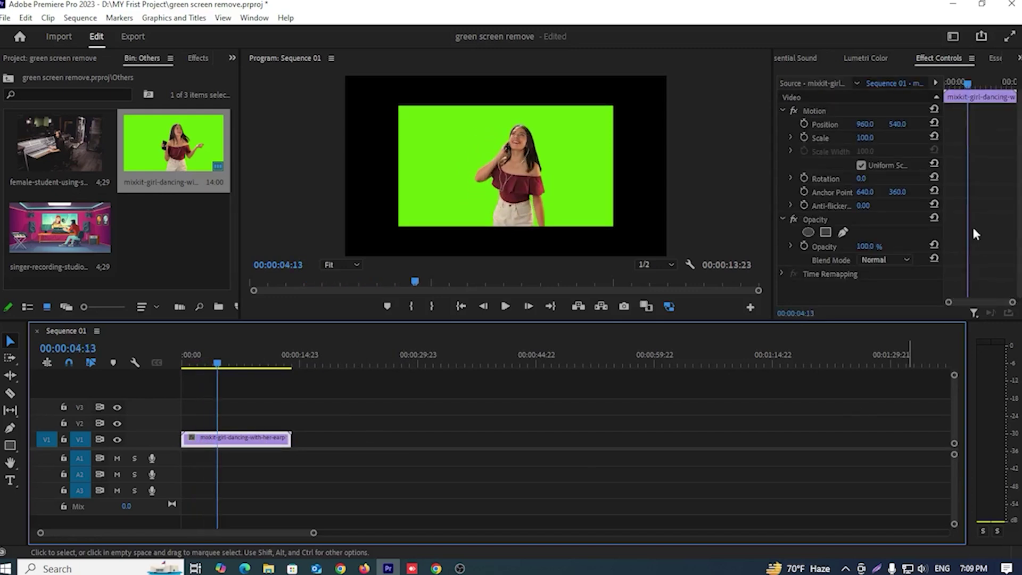
pyautogui.moveTo(865, 137); pyautogui.dragTo(893, 137)
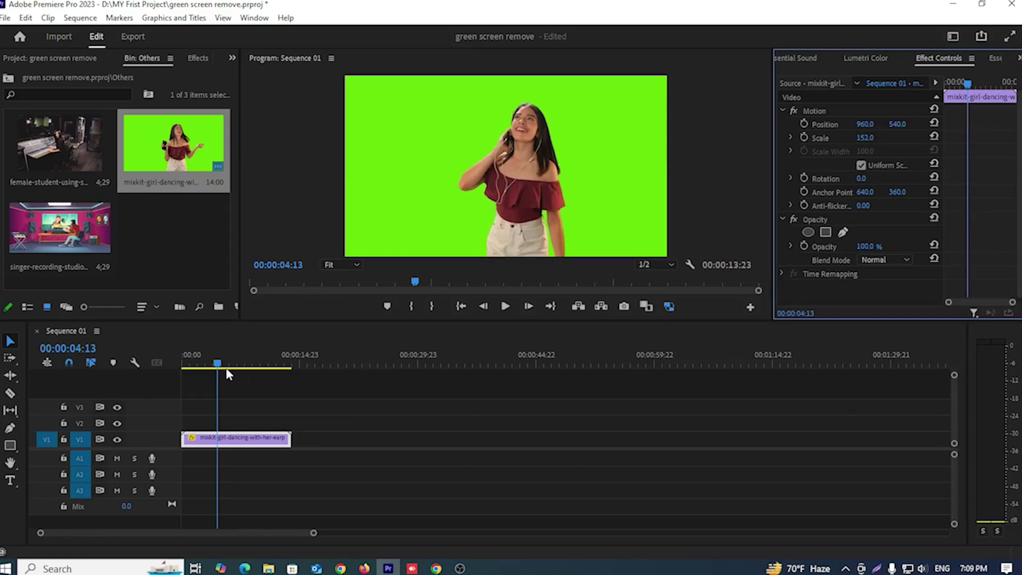
# Step: Play back the enlarged green-screen clip to check its framing
pyautogui.moveTo(218, 365); pyautogui.dragTo(168, 361)
pyautogui.press('space')
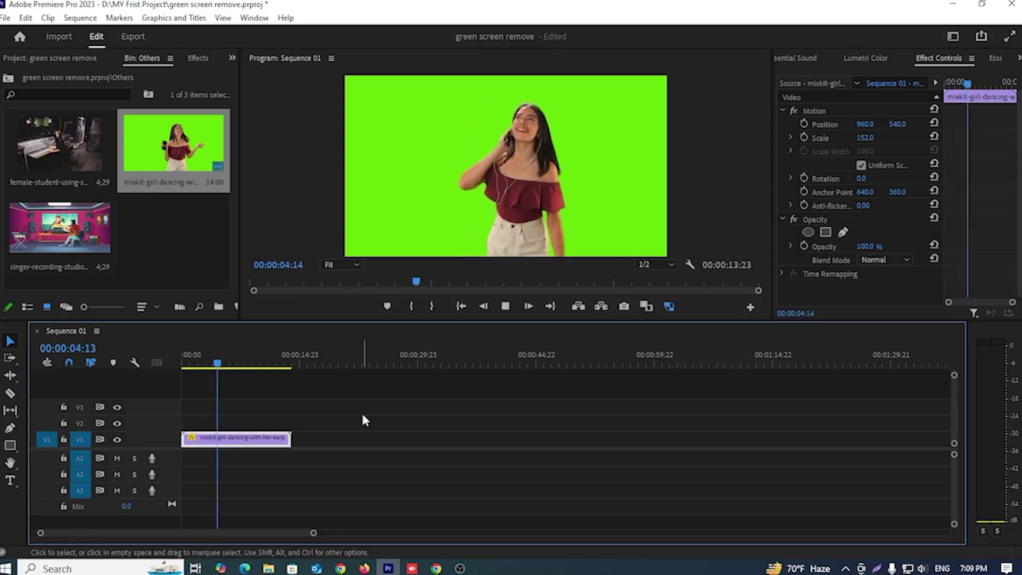
pyautogui.press('space')
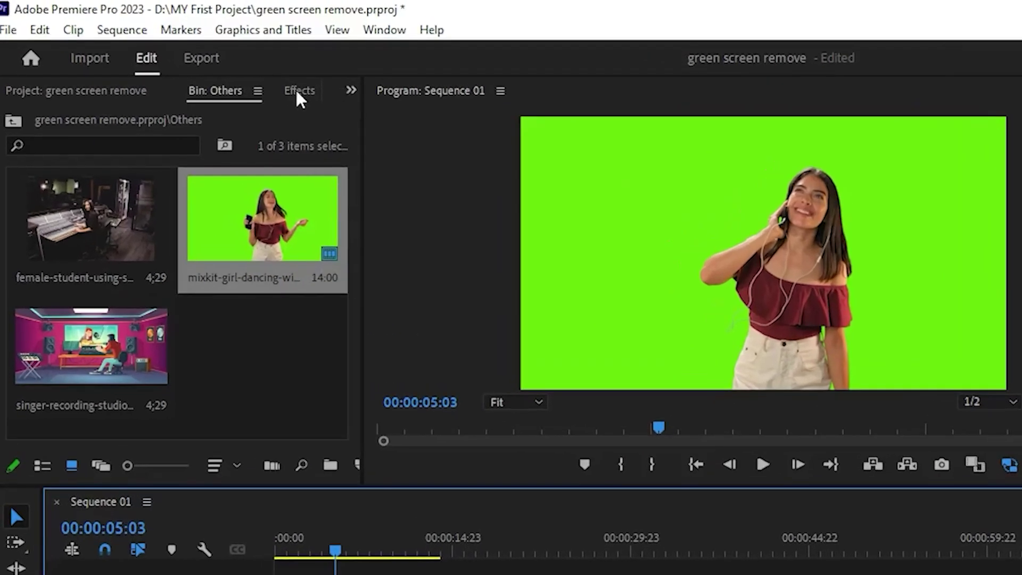
# Step: Search the effects for "ultra" and apply the Ultra Key effect to the dancing girl clip on V1
pyautogui.click(199, 58)
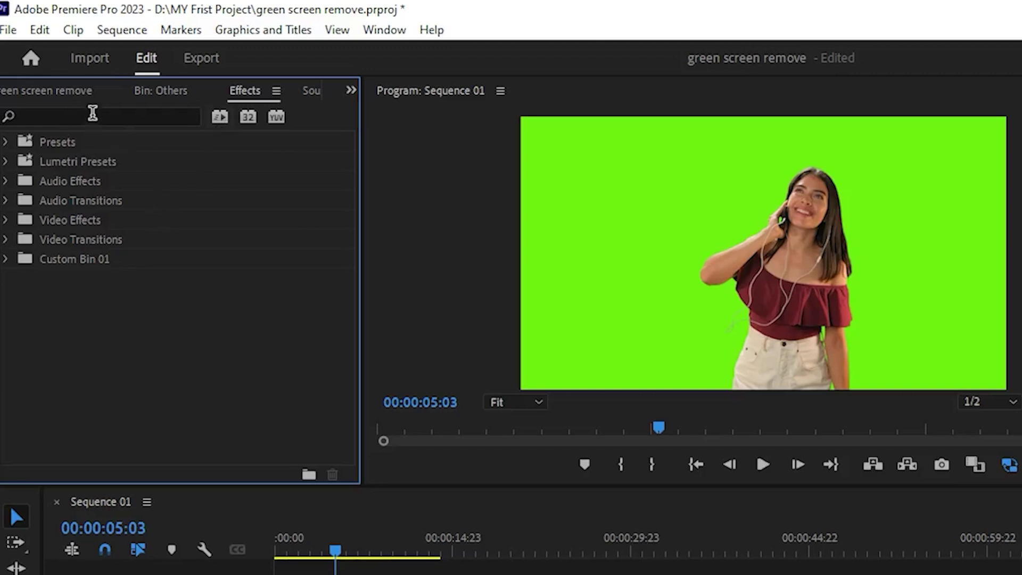
pyautogui.click(93, 113)
pyautogui.write('ultra')
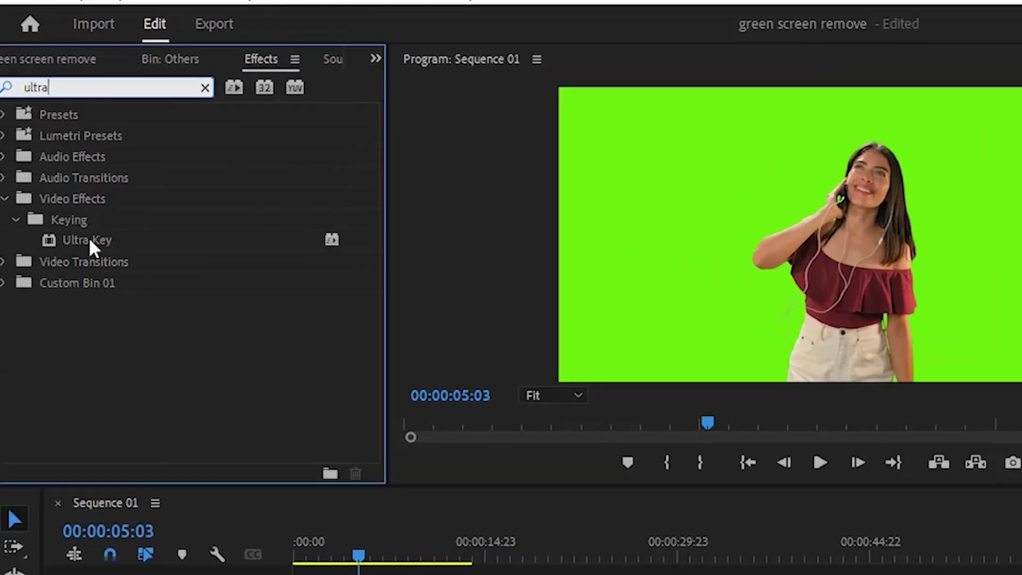
pyautogui.click(50, 167)
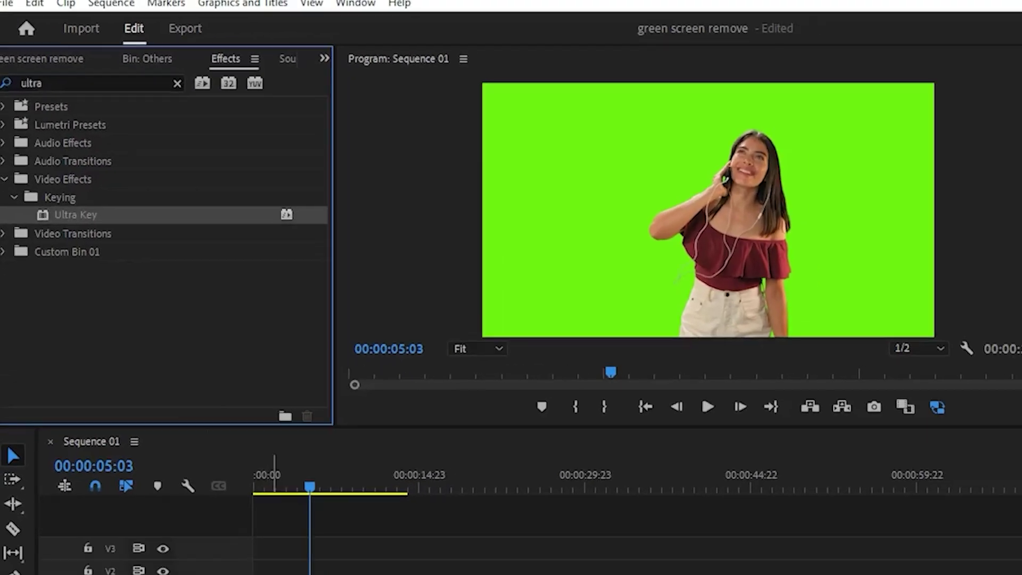
pyautogui.moveTo(76, 215); pyautogui.dragTo(214, 439)
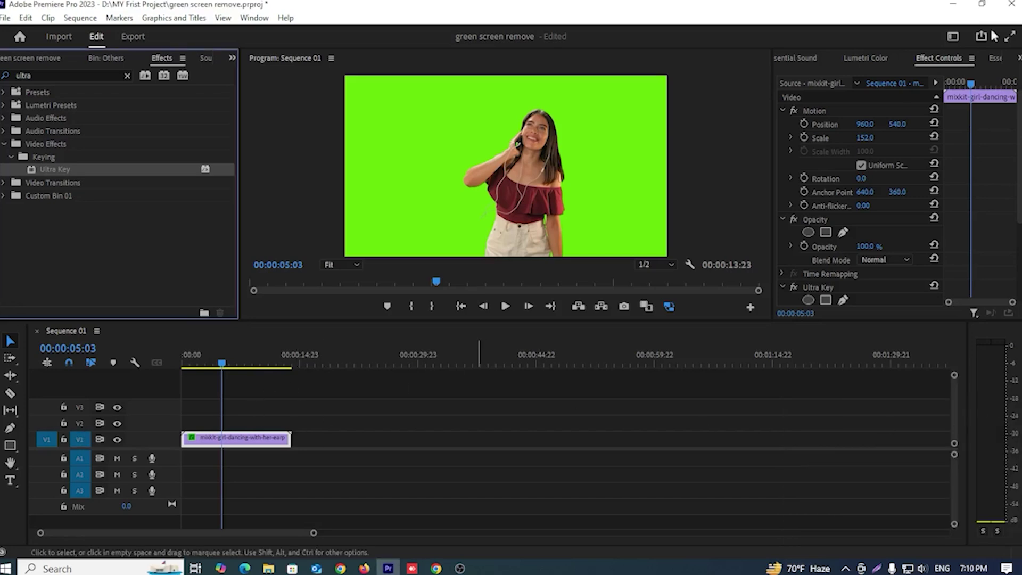
# Step: Set the Ultra Key's key color by sampling the green background in the program preview
pyautogui.click(932, 58)
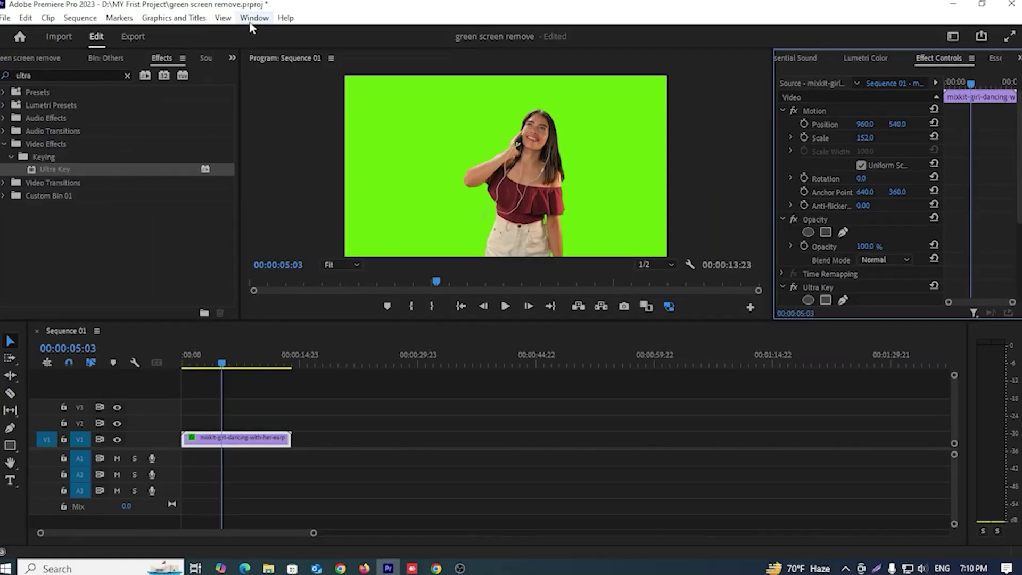
pyautogui.click(254, 19)
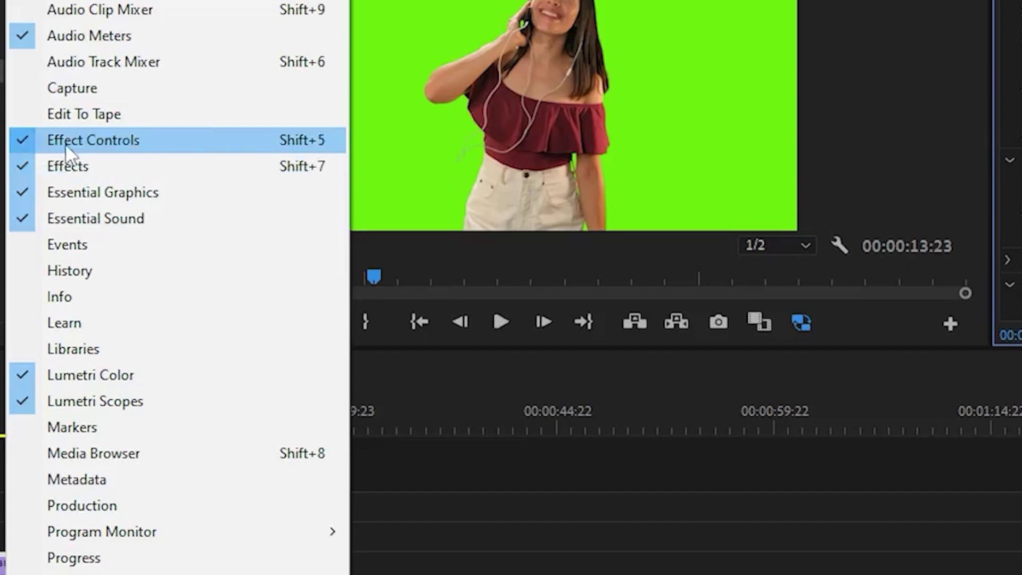
pyautogui.click(94, 149)
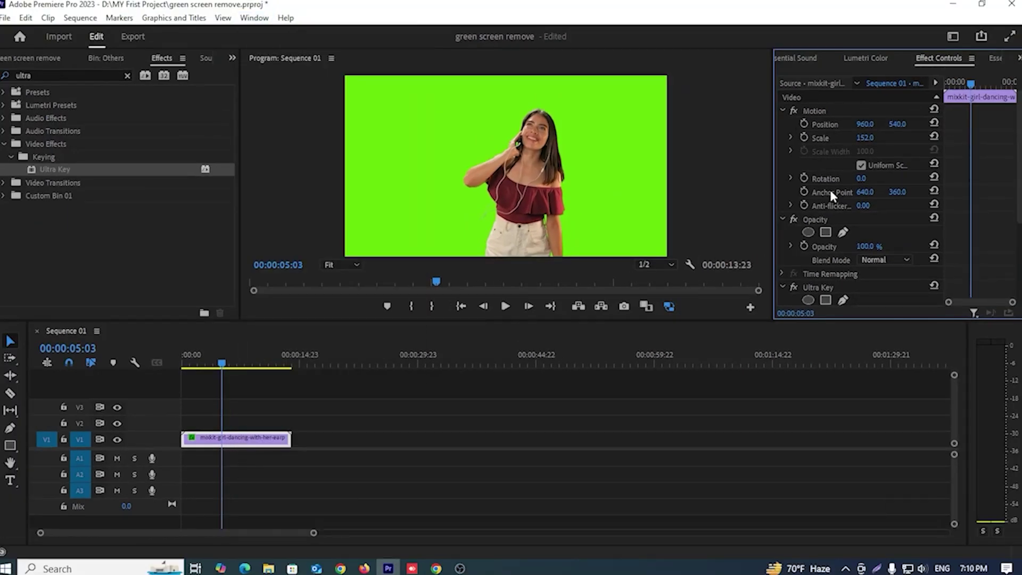
pyautogui.scroll(-3, 809, 186)
pyautogui.scroll(-1, 817, 190)
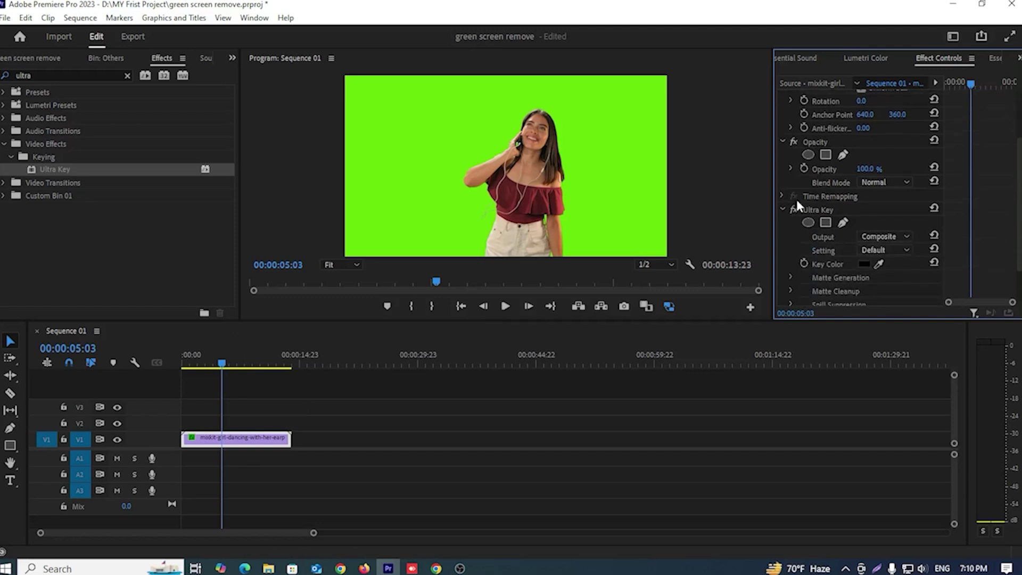
pyautogui.click(817, 208)
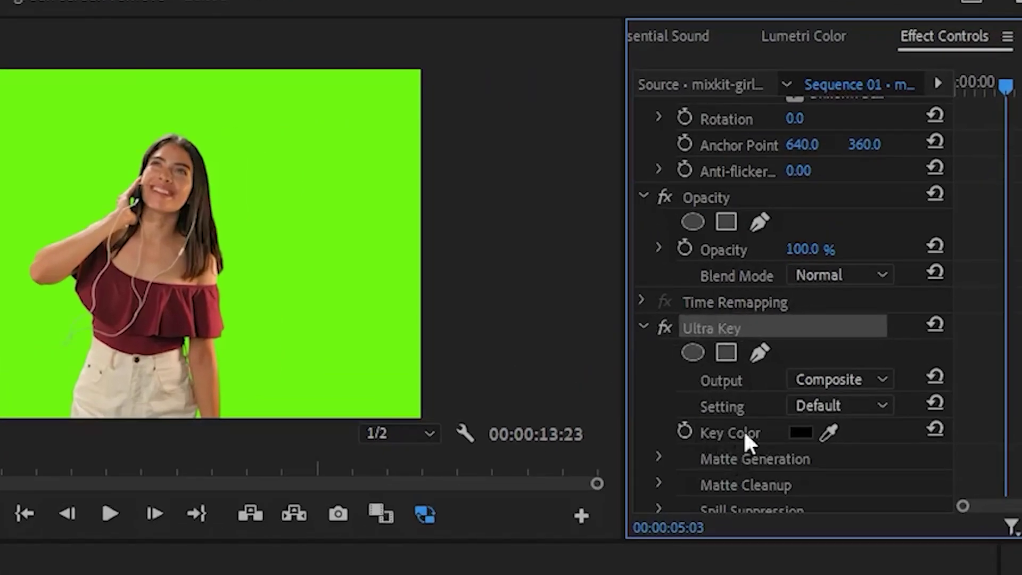
pyautogui.click(833, 426)
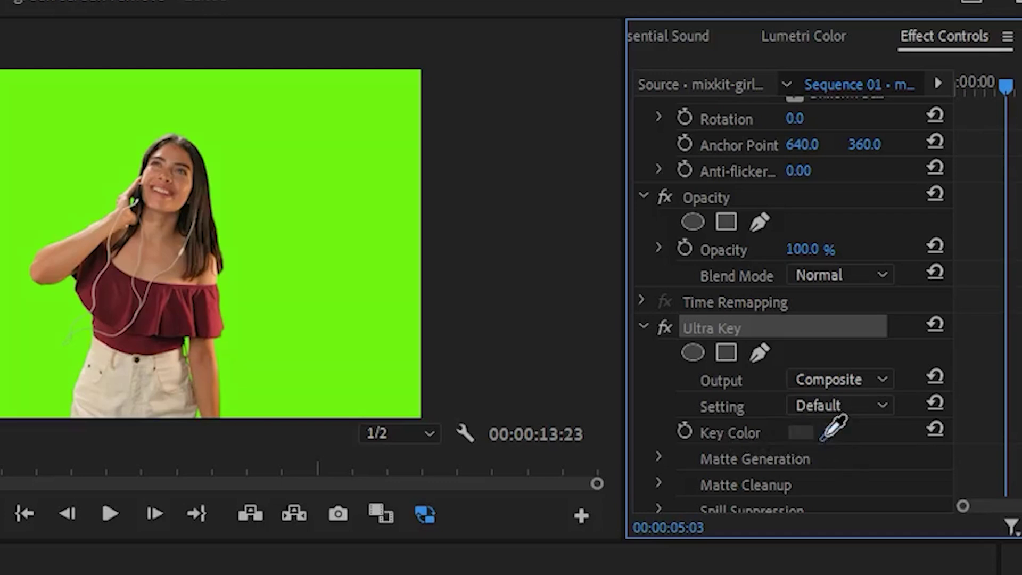
pyautogui.click(296, 269)
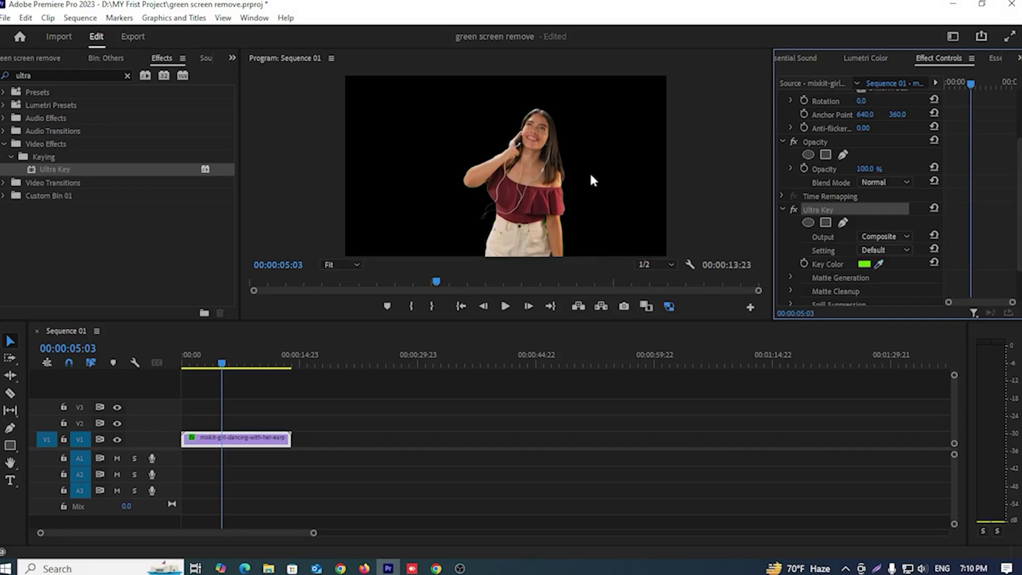
# Step: Review the keyed footage and split the dancing girl clip at 00:00:05:20 with the Razor tool
pyautogui.moveTo(220, 363); pyautogui.dragTo(249, 367)
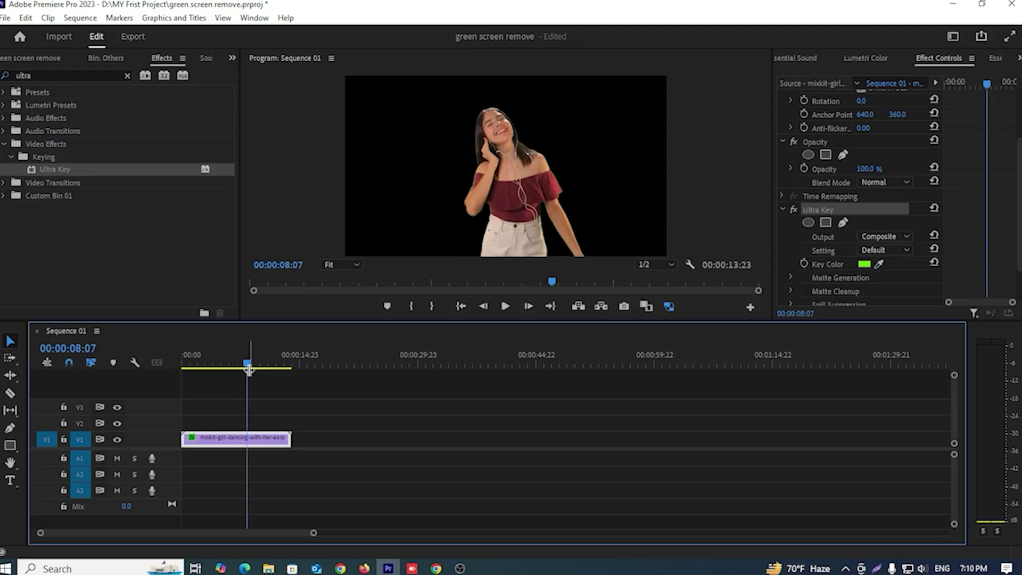
pyautogui.moveTo(261, 367); pyautogui.dragTo(232, 368)
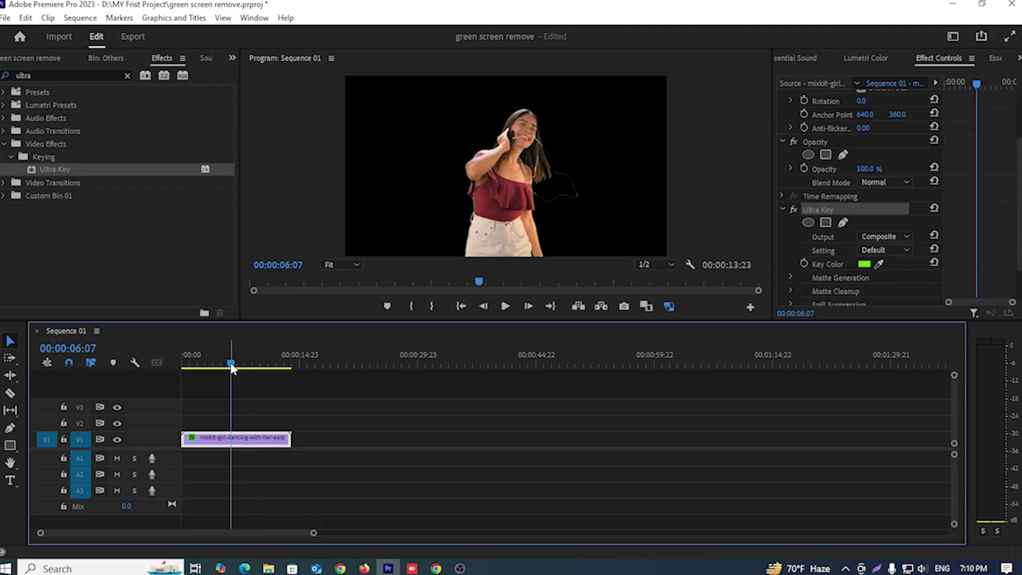
pyautogui.moveTo(230, 366); pyautogui.dragTo(227, 367)
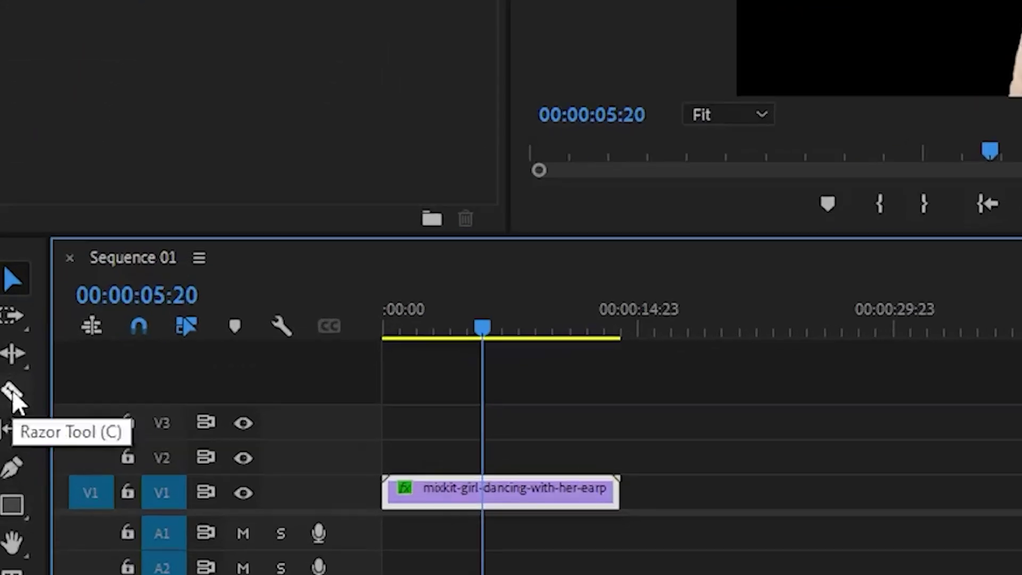
pyautogui.click(13, 395)
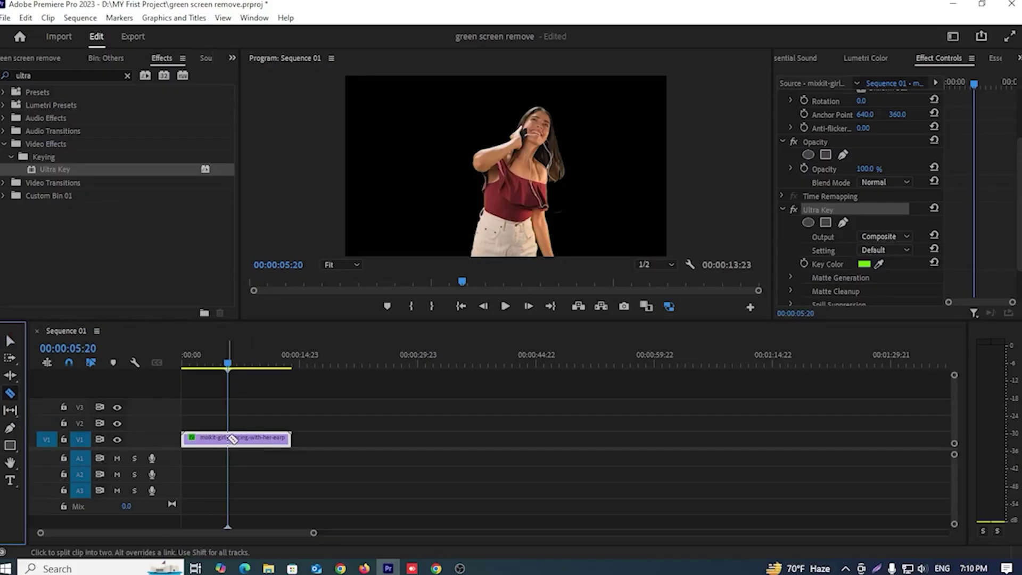
pyautogui.click(234, 438)
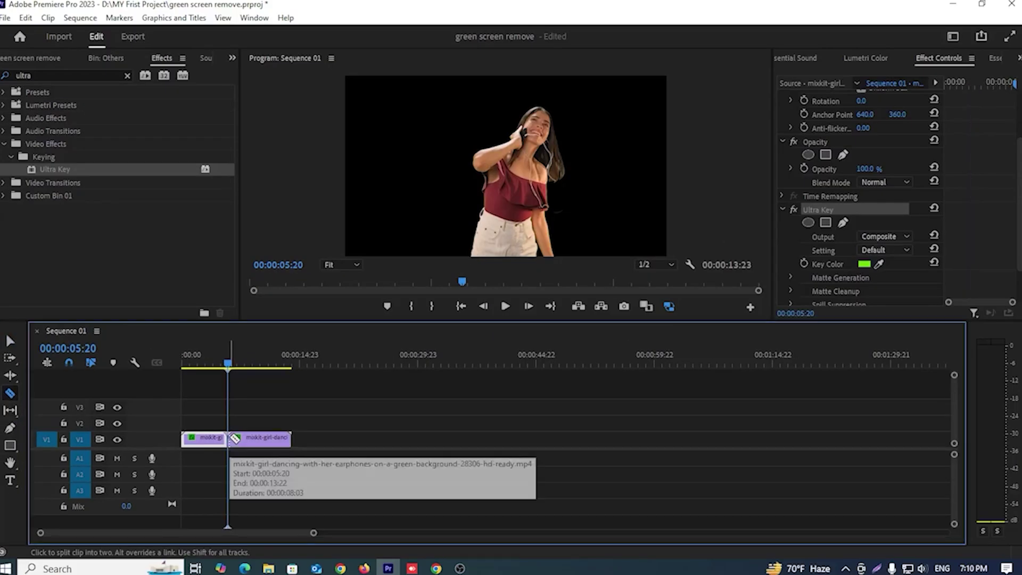
pyautogui.press('v')
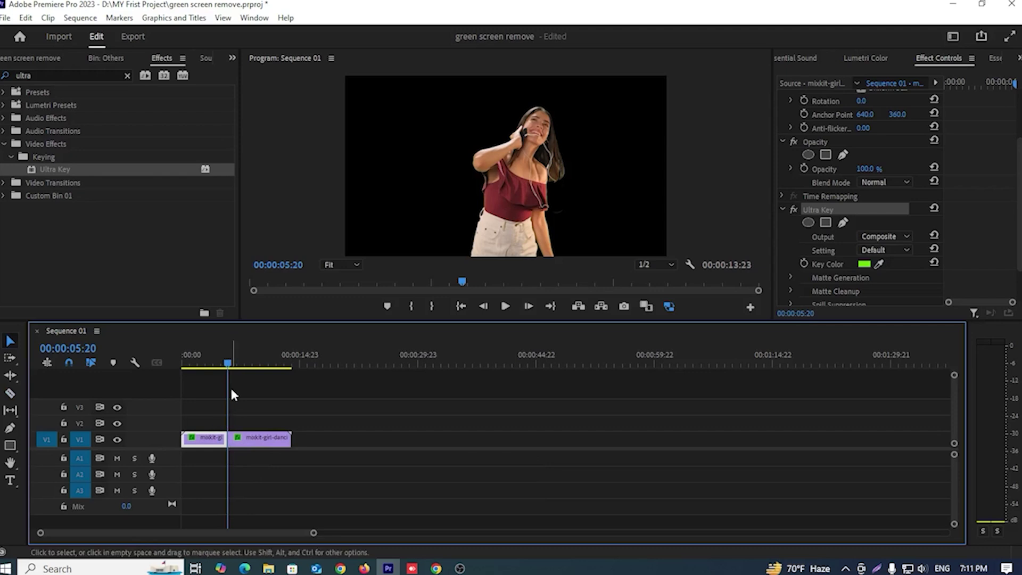
# Step: Disable the Ultra Key effect on the first segment of the split clip
pyautogui.moveTo(228, 366); pyautogui.dragTo(203, 364)
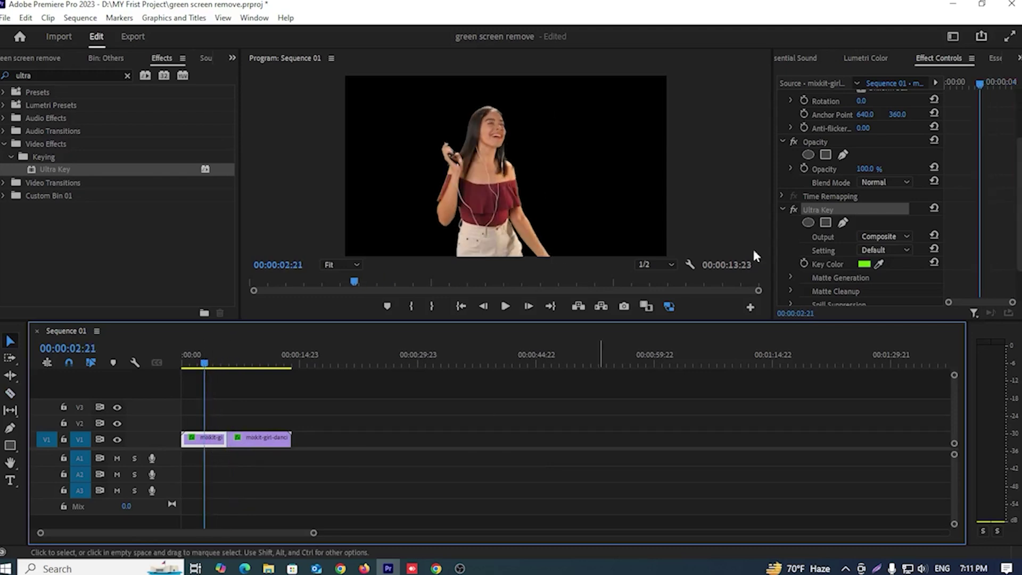
pyautogui.click(819, 208)
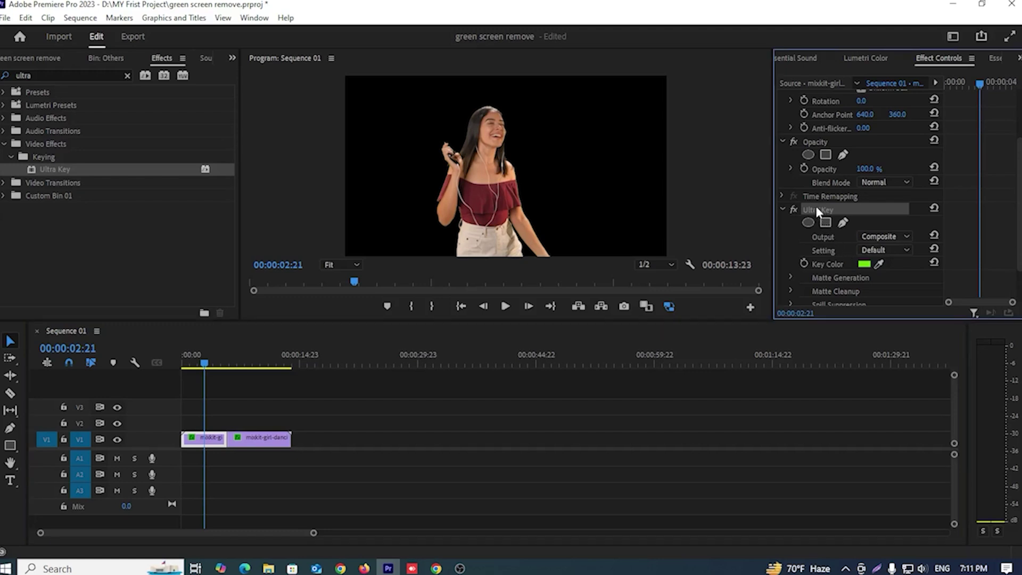
pyautogui.click(795, 209)
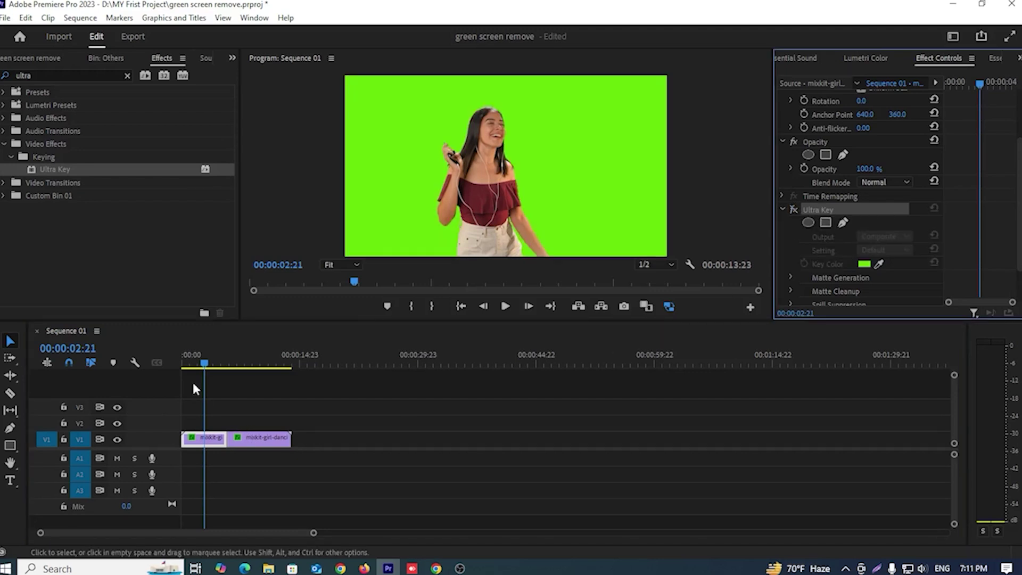
# Step: Move the second segment of the dancing girl clip from V1 straight up to track V2
pyautogui.moveTo(207, 365); pyautogui.dragTo(243, 378)
pyautogui.click(248, 439)
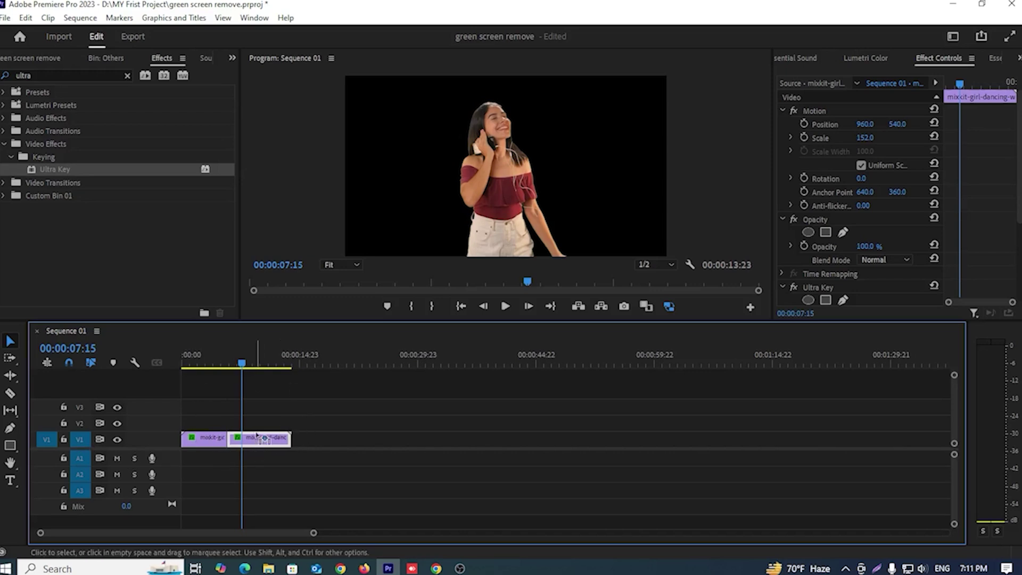
pyautogui.moveTo(256, 437); pyautogui.dragTo(257, 421)
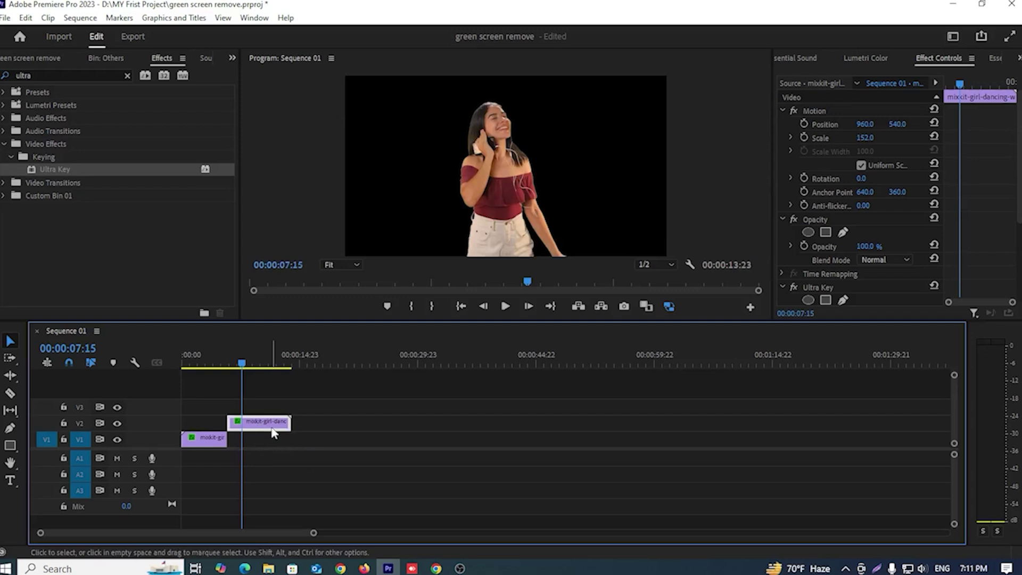
# Step: Place the female-student studio image from the Others bin on V1 beneath the V2 clip and extend it to that clip's end
pyautogui.click(233, 59)
pyautogui.click(246, 74)
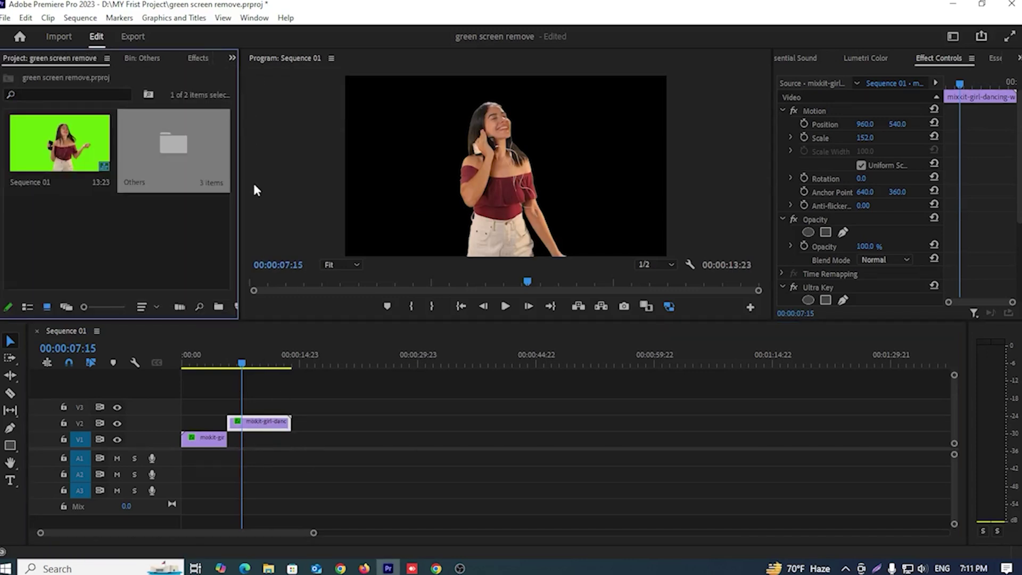
pyautogui.doubleClick(183, 165)
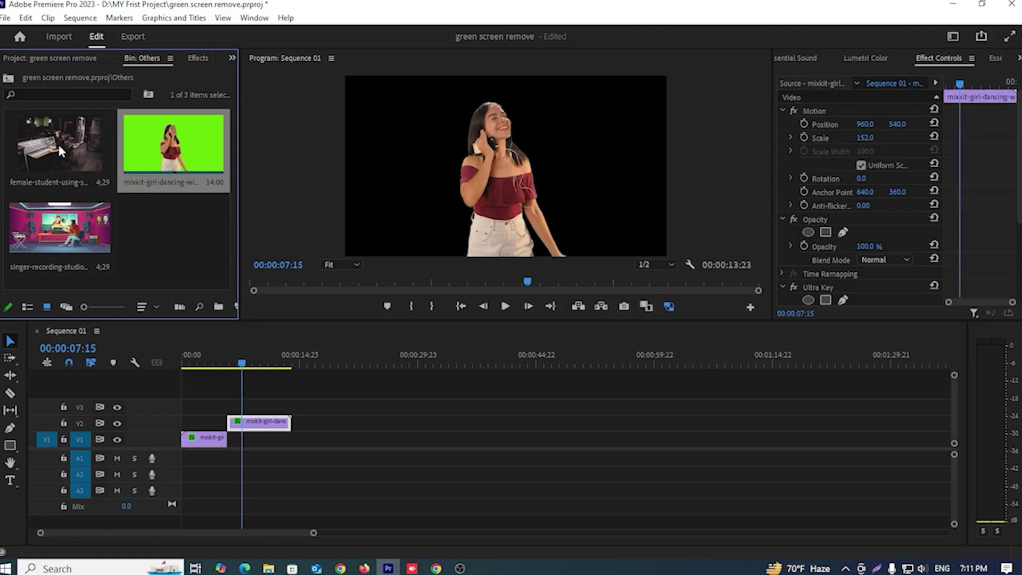
pyautogui.moveTo(57, 142); pyautogui.dragTo(243, 441)
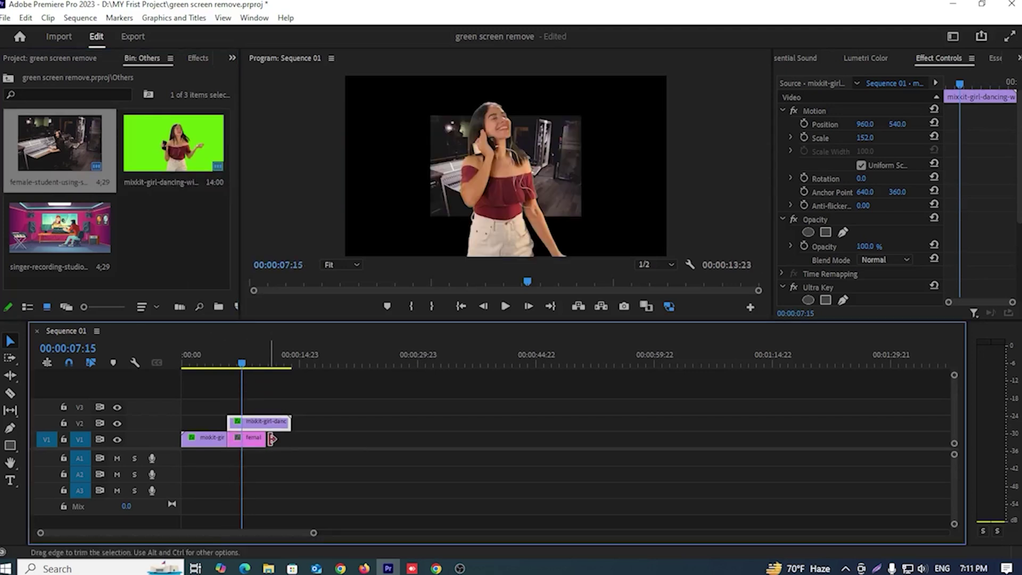
pyautogui.moveTo(264, 438); pyautogui.dragTo(292, 437)
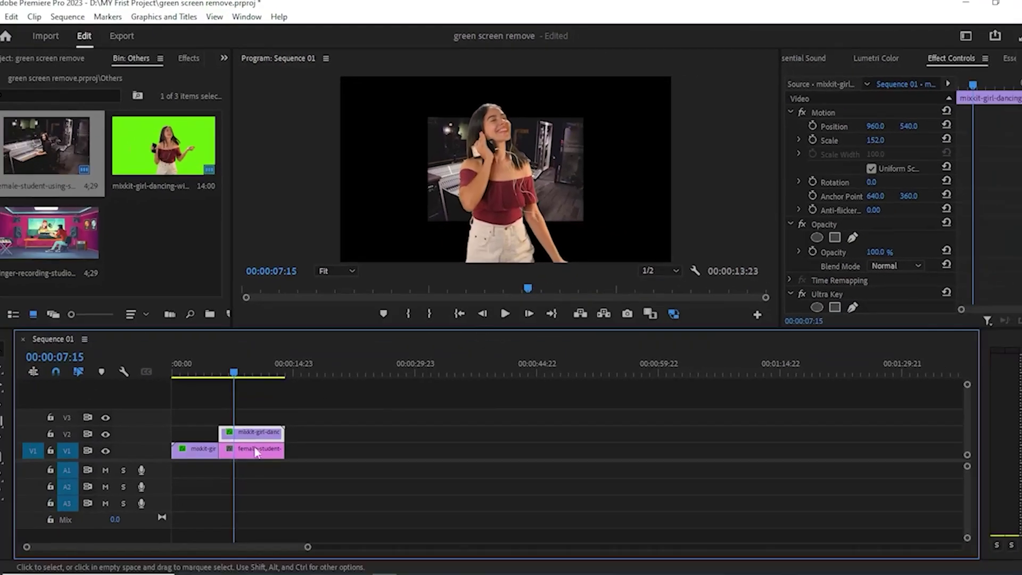
# Step: Set the scale of the studio background image to 216 and preview the composite from about 00:00:06:21
pyautogui.click(247, 453)
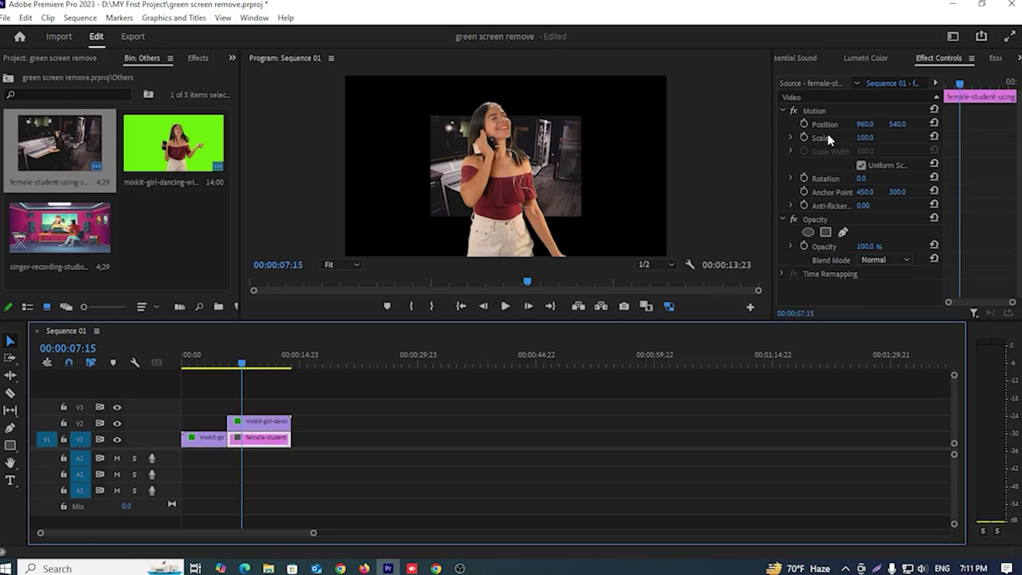
pyautogui.moveTo(862, 140); pyautogui.dragTo(925, 140)
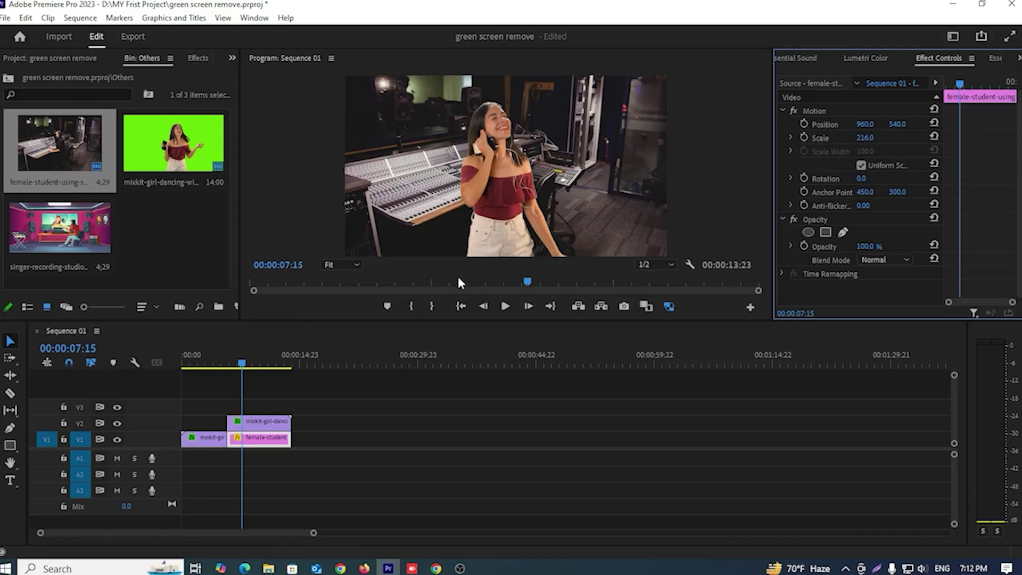
pyautogui.click(240, 362)
pyautogui.press('space')
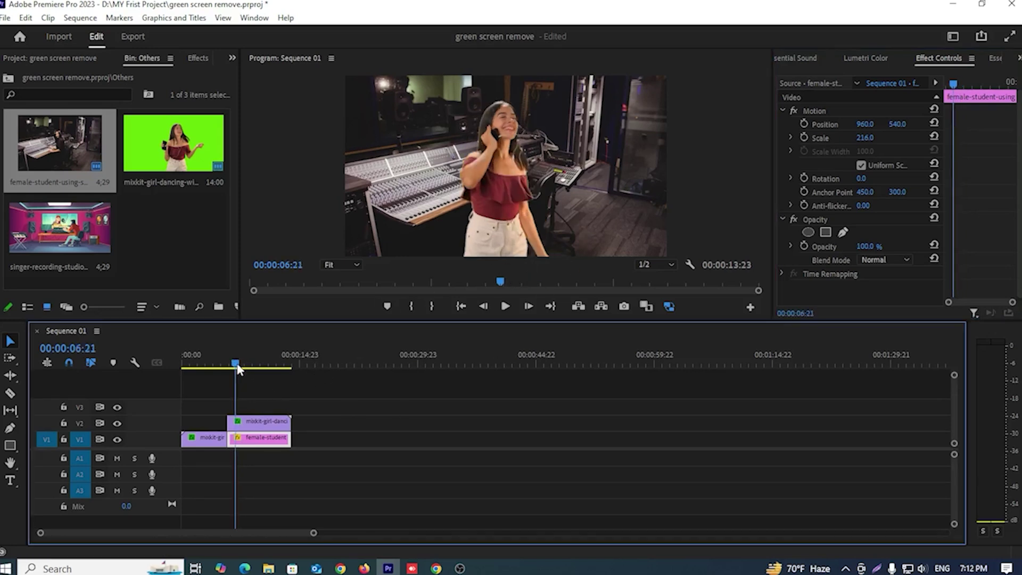
# Step: Set the position of the dancing girl clip on V2 to 485, 578 so she stands beside the seated student
pyautogui.press('space')
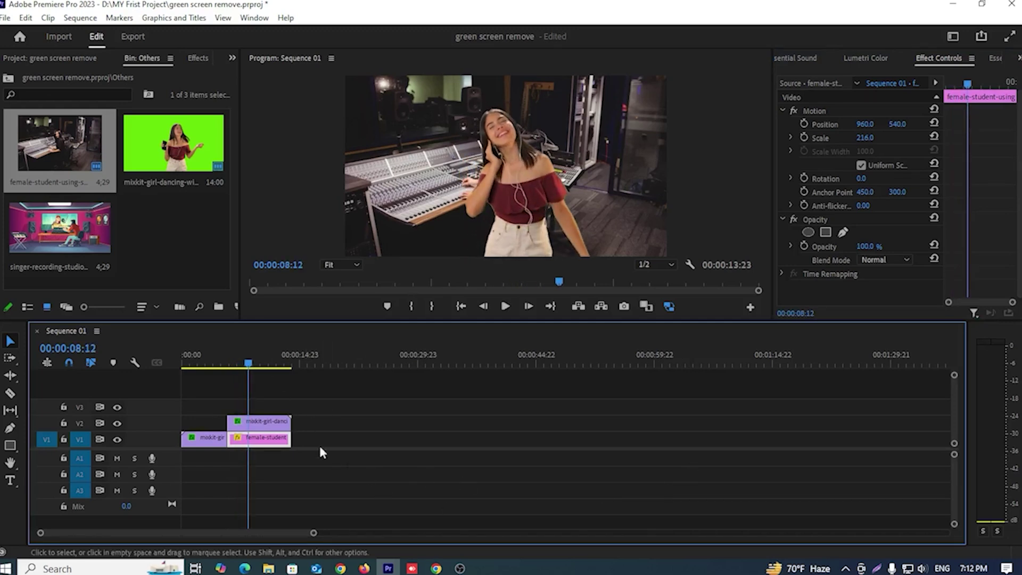
pyautogui.click(261, 421)
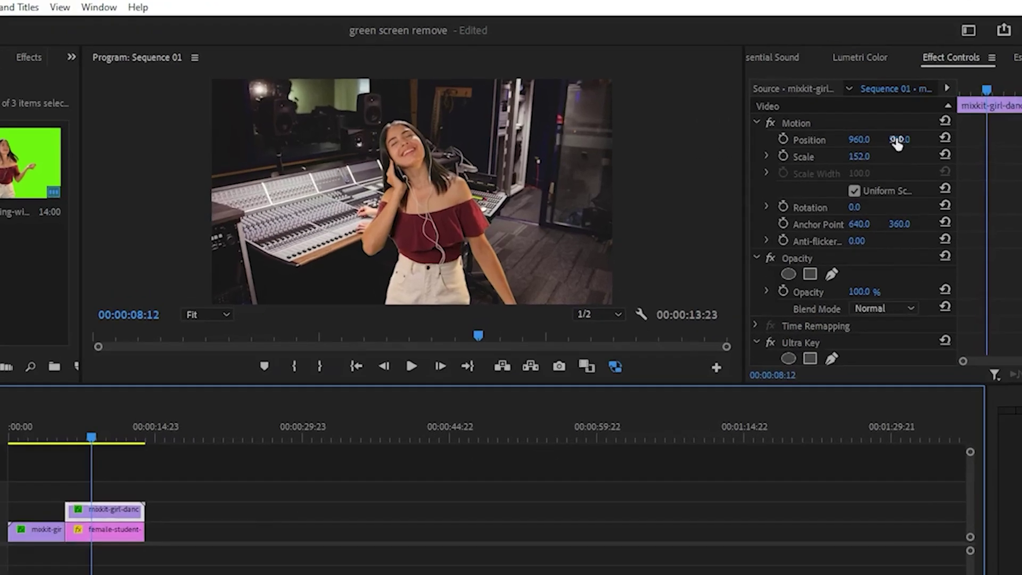
pyautogui.moveTo(898, 124); pyautogui.dragTo(915, 124)
pyautogui.moveTo(905, 163); pyautogui.dragTo(648, 163)
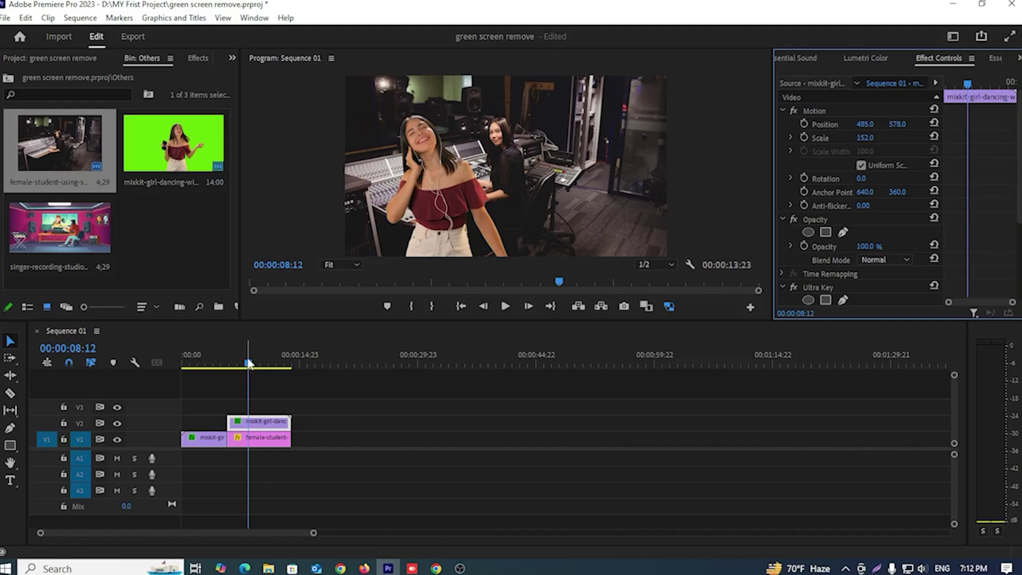
# Step: Preview the repositioned composite from the start of the V2 clip at about 00:00:05:22
pyautogui.moveTo(249, 362); pyautogui.dragTo(227, 362)
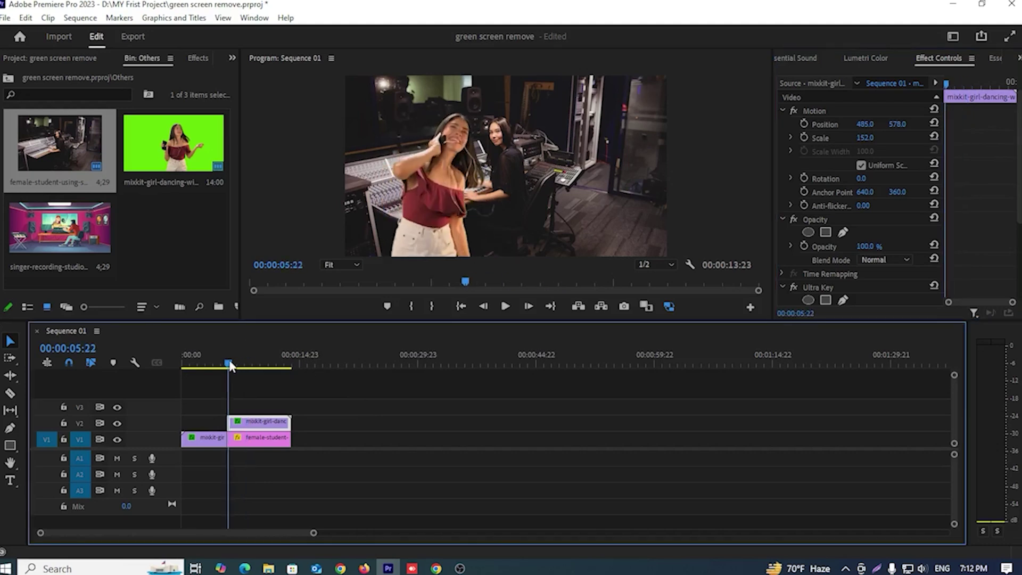
pyautogui.press('space')
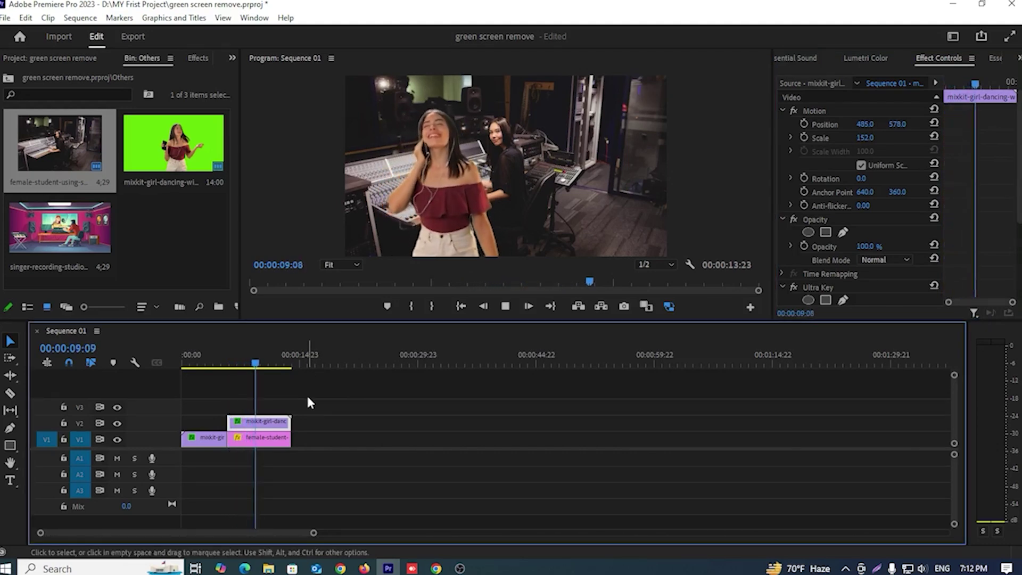
pyautogui.press('space')
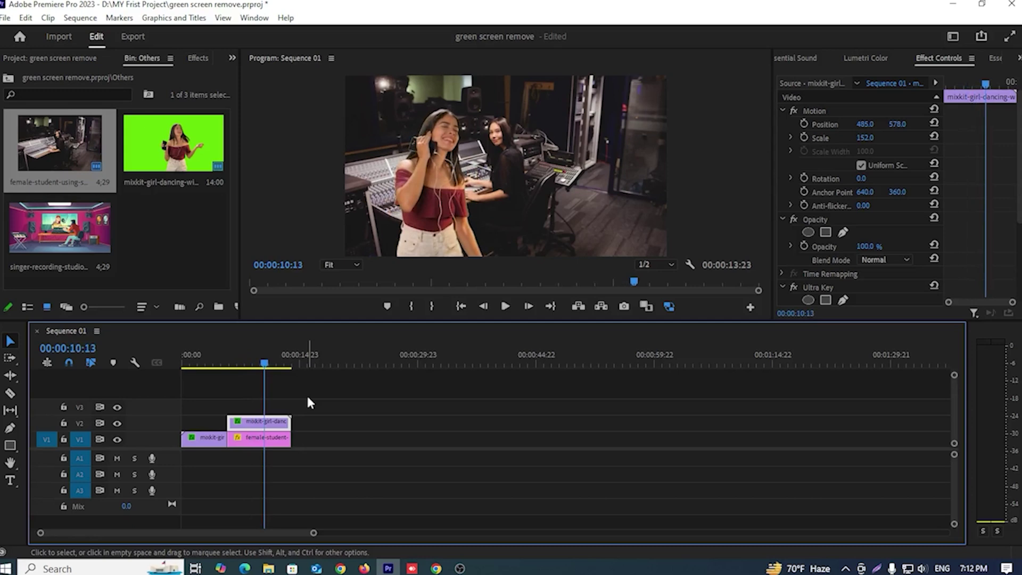
# Step: Replace the female-student image on V1 with the singer-recording-studio image across the V2 clip's full length, and set its scale to 157
pyautogui.click(261, 443)
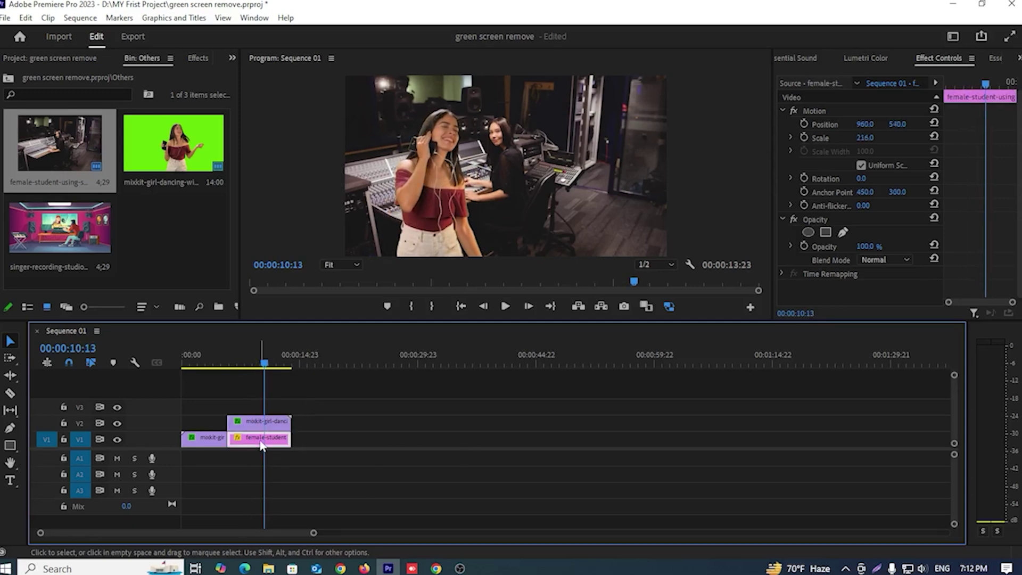
pyautogui.press('Delete')
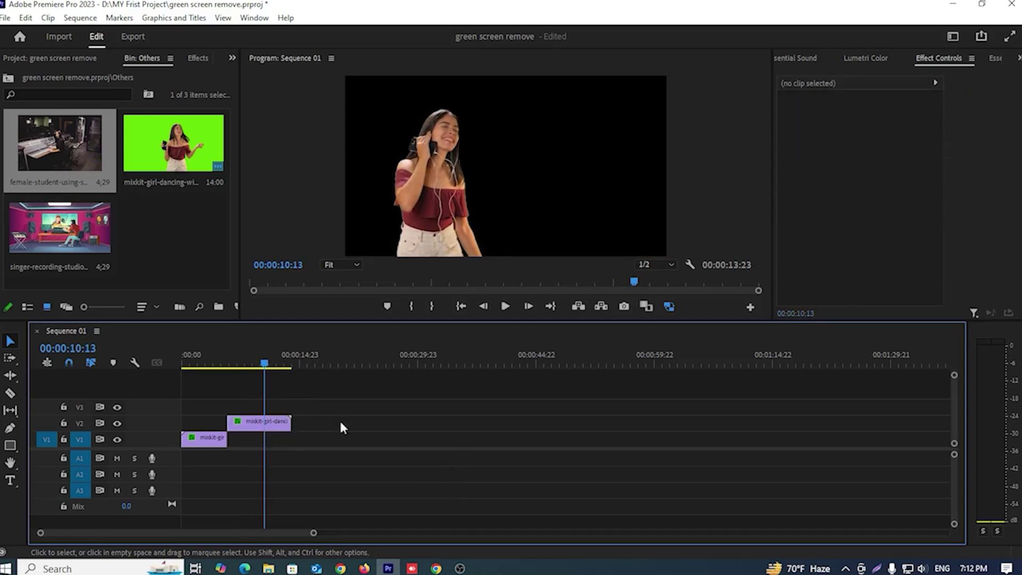
pyautogui.moveTo(70, 233); pyautogui.dragTo(292, 438)
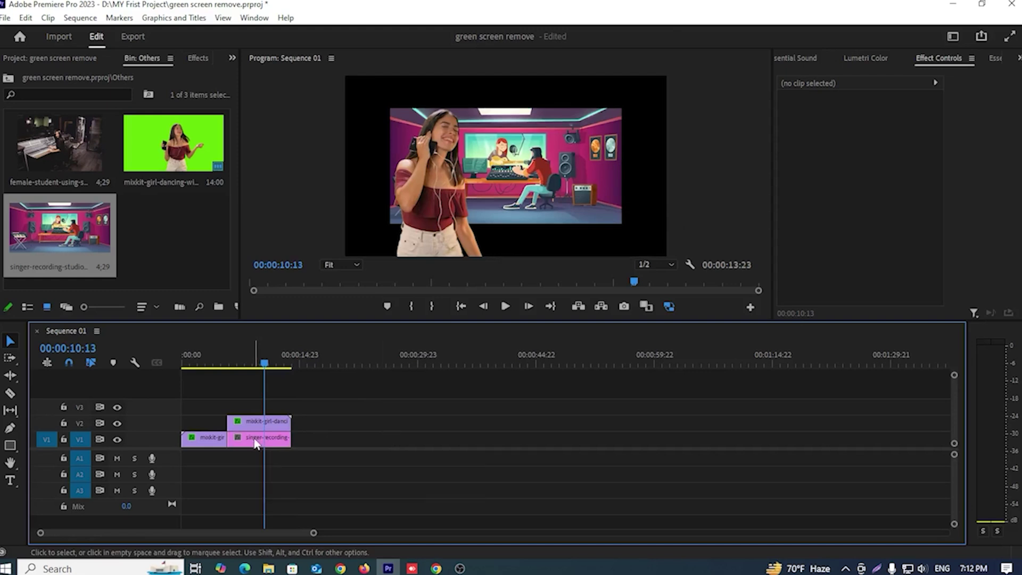
pyautogui.click(282, 439)
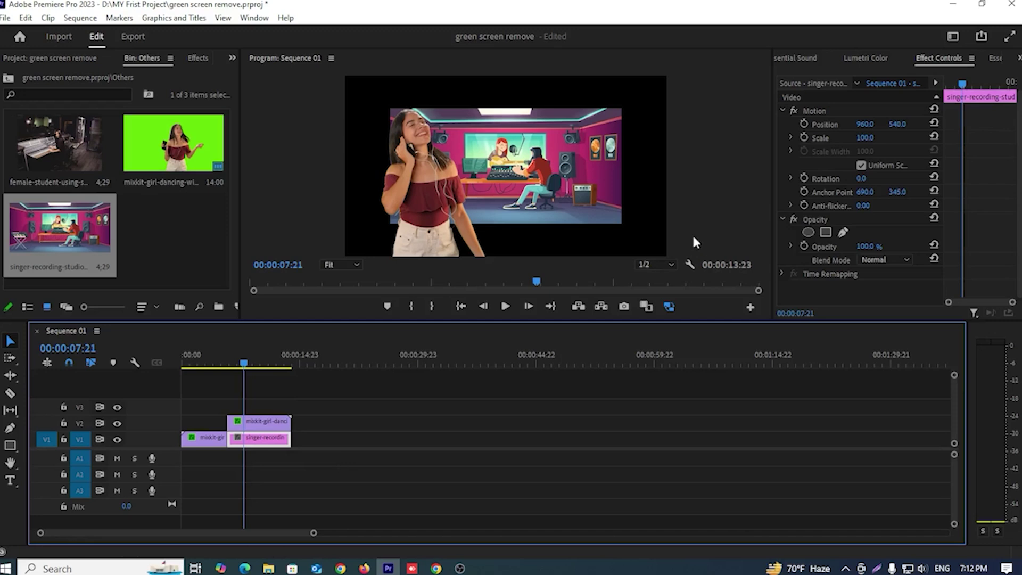
pyautogui.moveTo(859, 140); pyautogui.dragTo(889, 139)
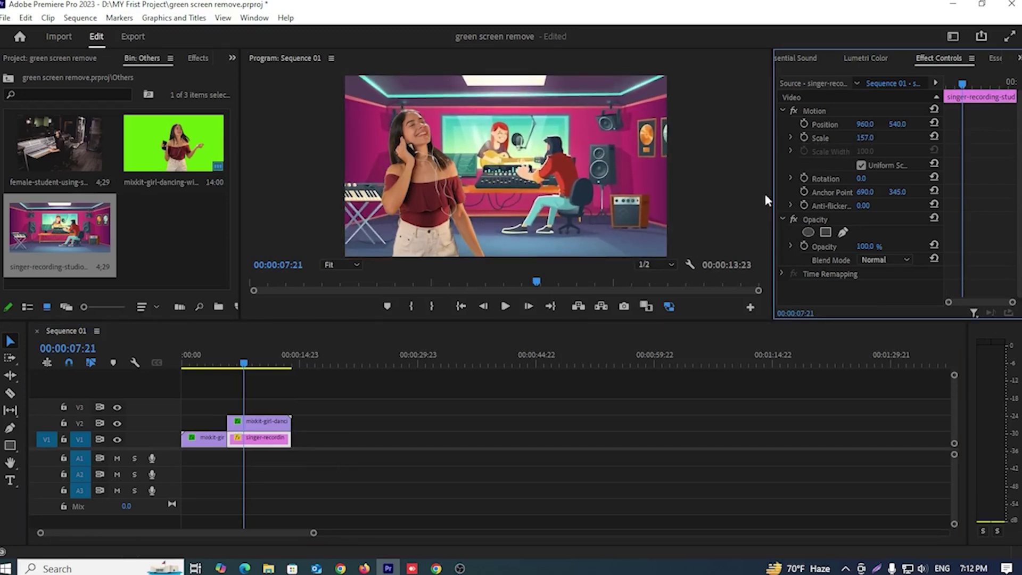
# Step: Preview the composite with the illustrated studio background, and play the sequence from within the first green-screen segment to compare
pyautogui.click(234, 365)
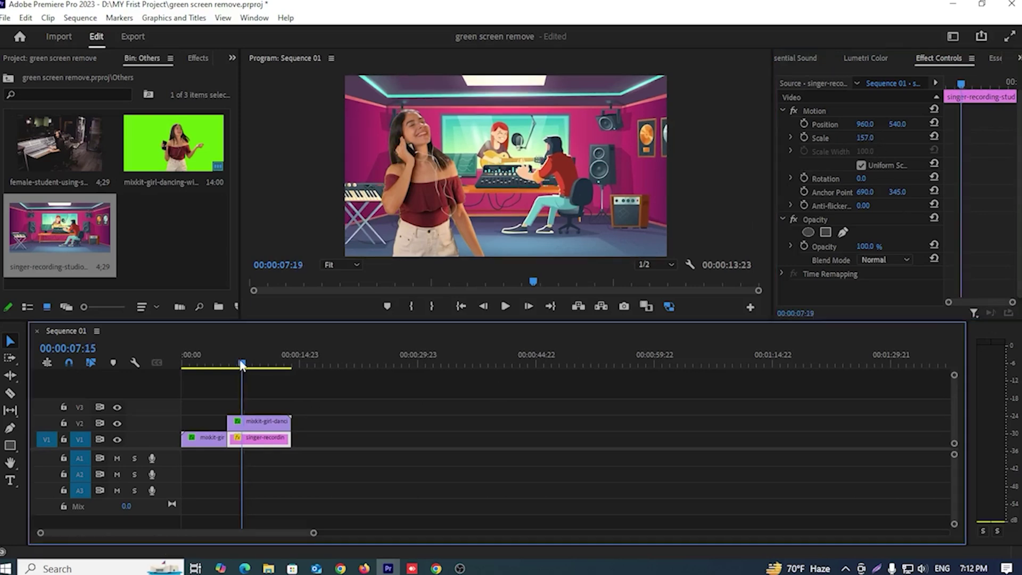
pyautogui.press('space')
pyautogui.press('=')
pyautogui.press('=')
pyautogui.hscroll(-2, 164, 530)
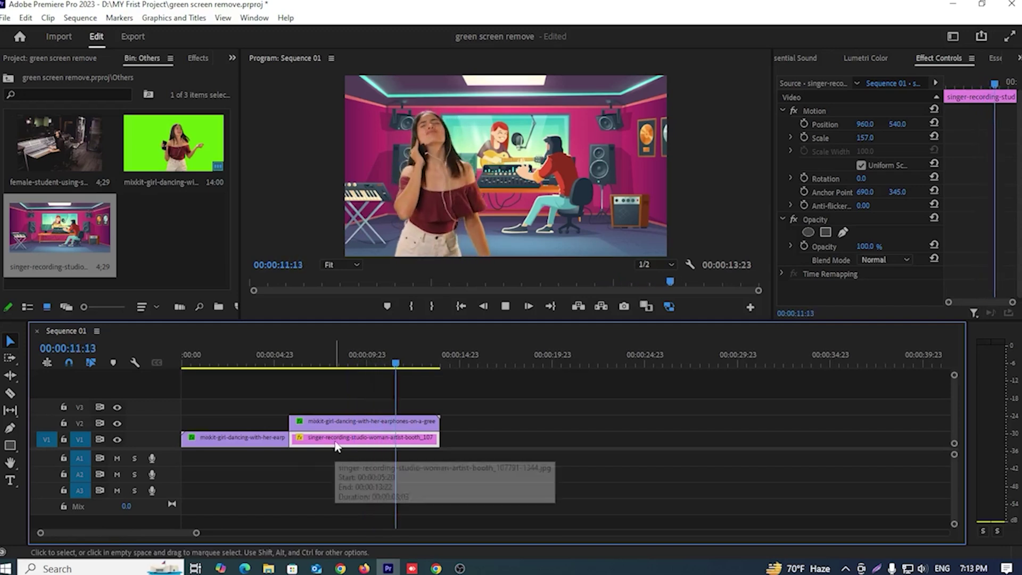
pyautogui.press('space')
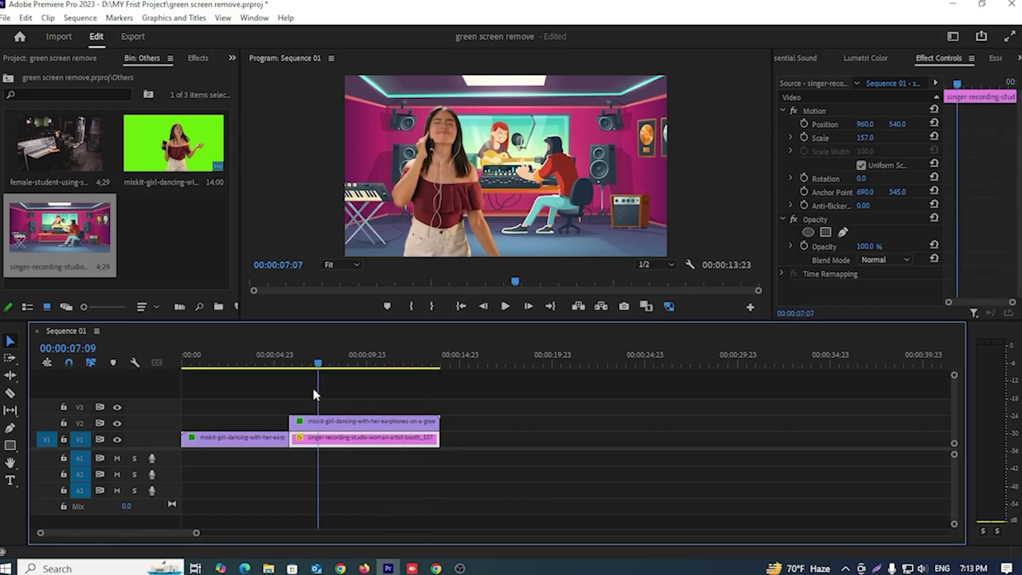
pyautogui.click(244, 363)
pyautogui.press('space')
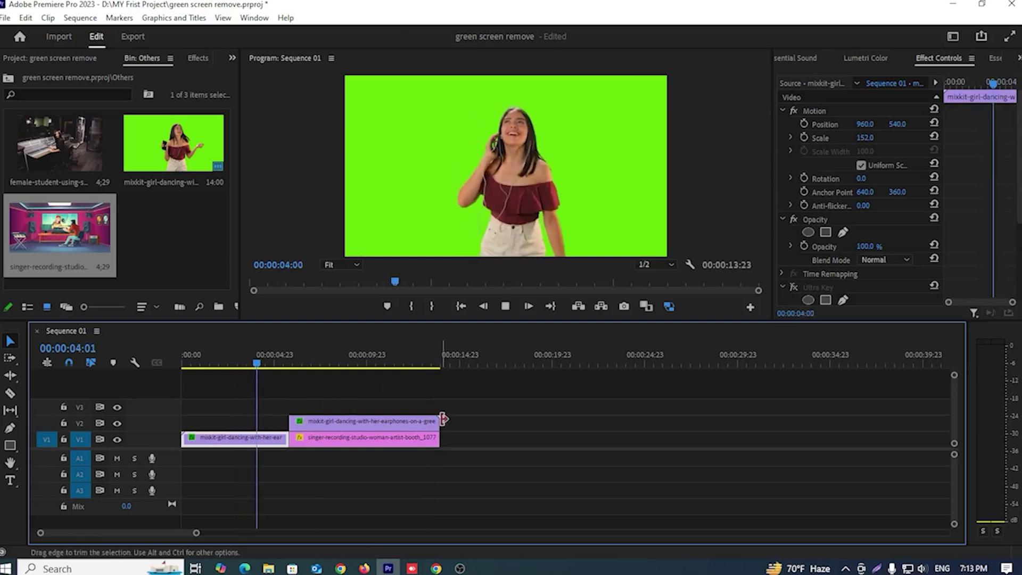